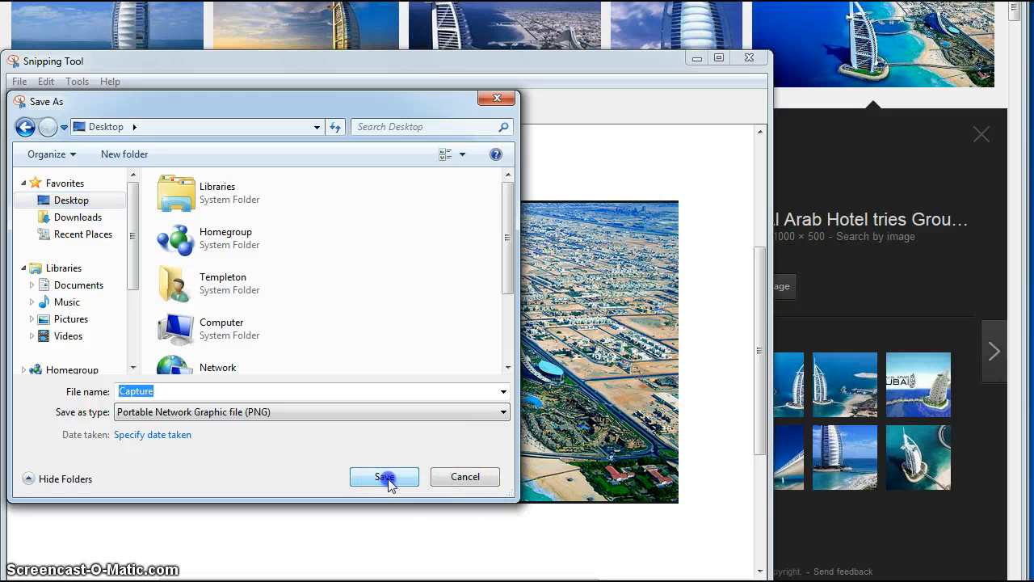
Save the snip of the hotel photo to the desktop as the PNG file Capture and close the Snipping Tool
click(554, 276)
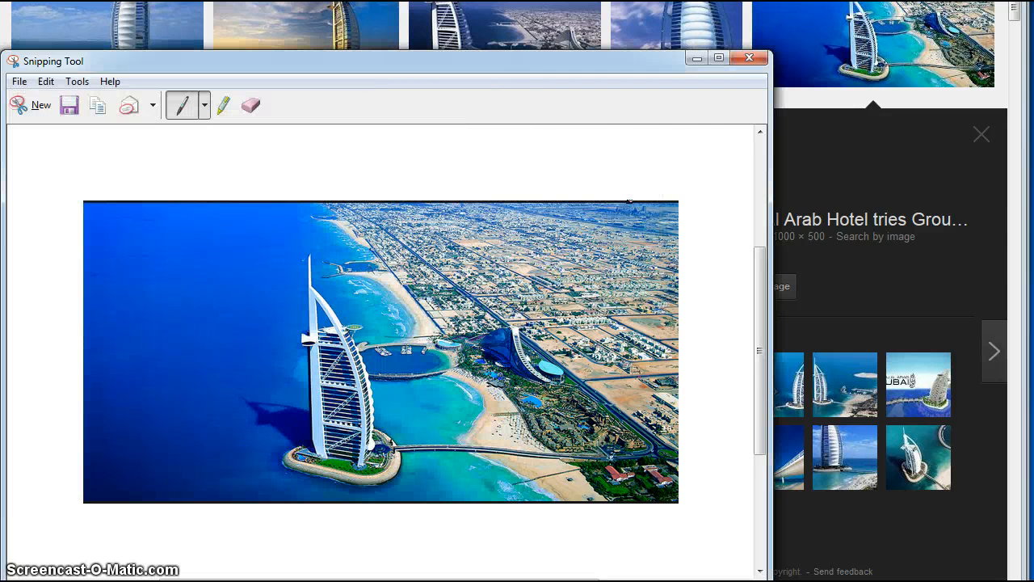
click(750, 59)
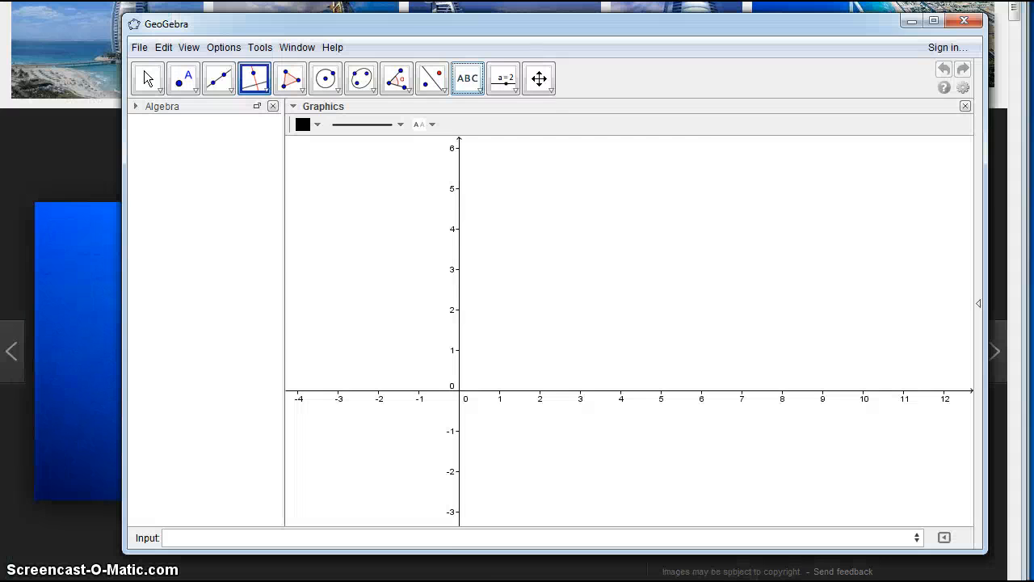
Switch to GeoGebra and insert the Capture image from the desktop into the graphics view
click(717, 282)
click(468, 79)
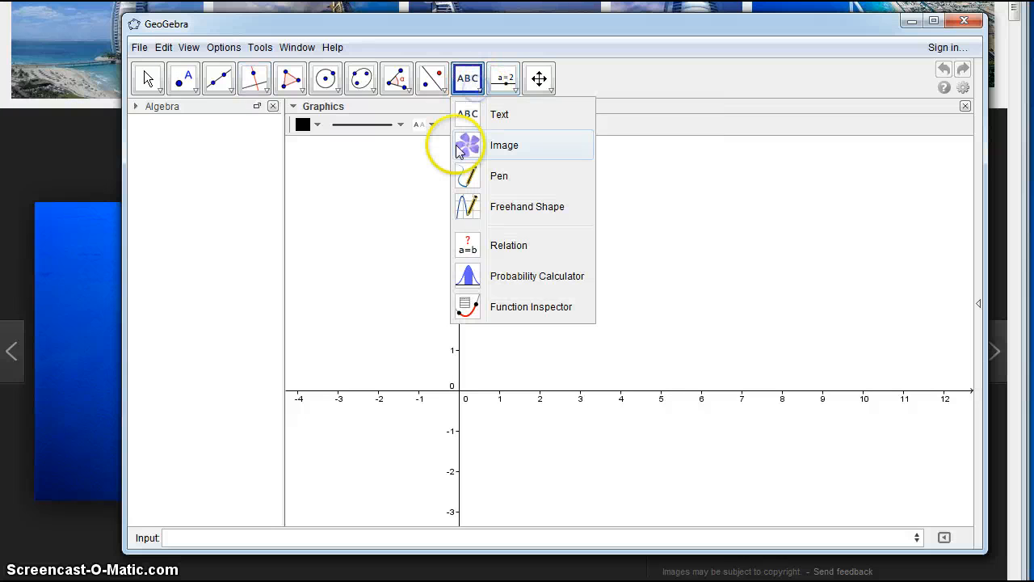
click(455, 144)
click(577, 205)
click(365, 194)
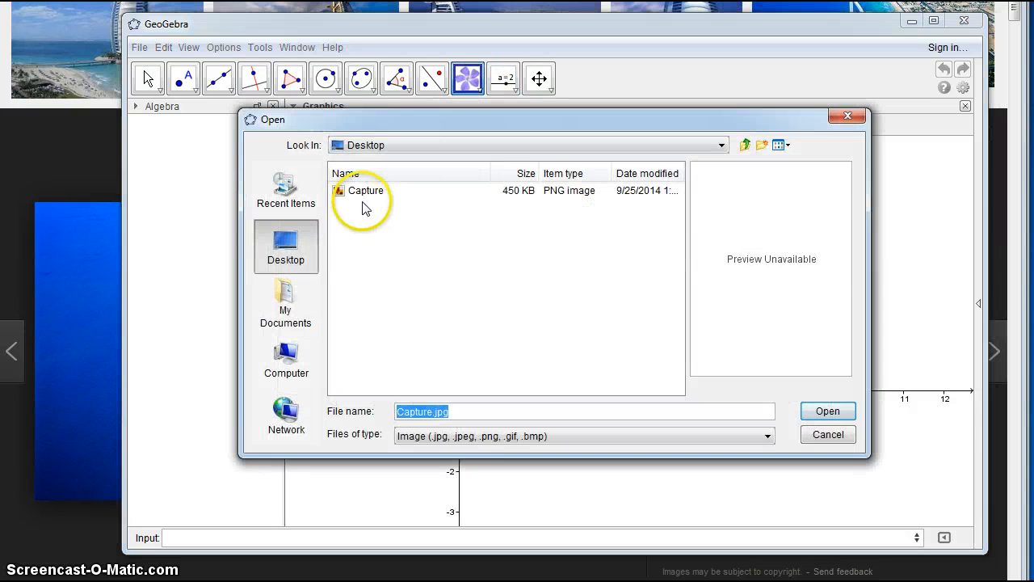
click(826, 410)
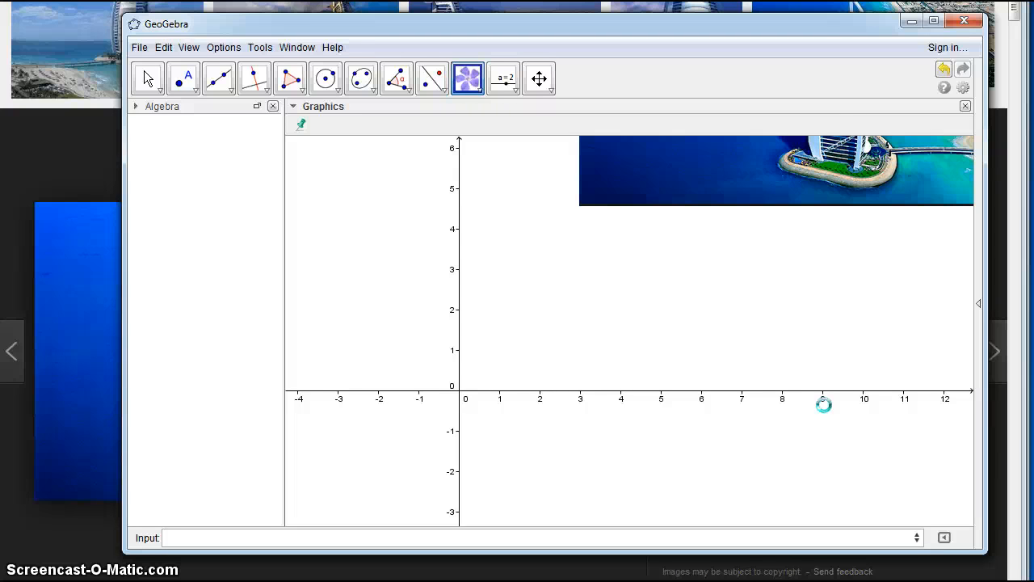
Lower the inserted image's opacity to about 30 and make it a background image
right_click(779, 198)
click(812, 339)
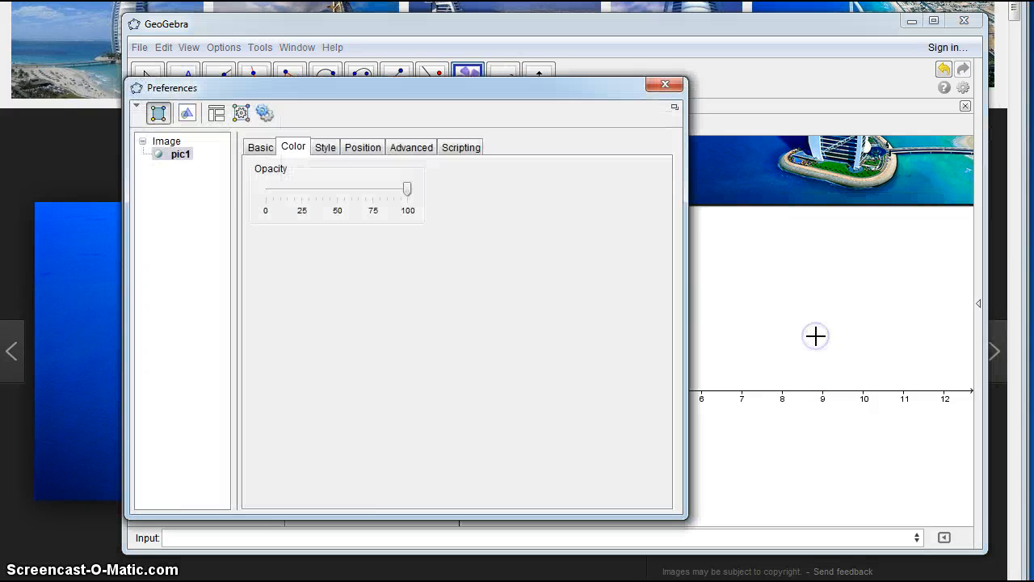
drag(408, 191, 310, 200)
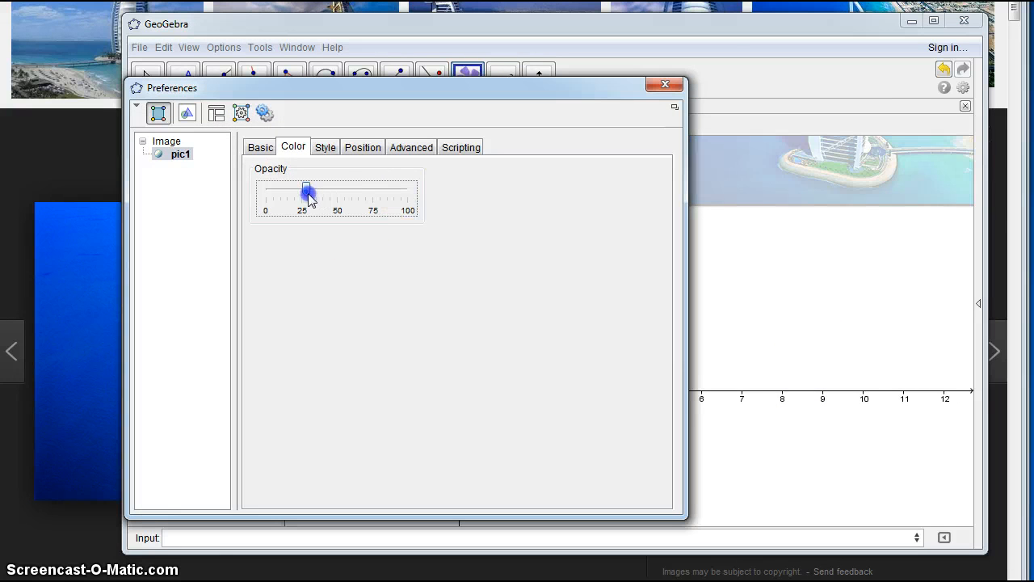
click(258, 147)
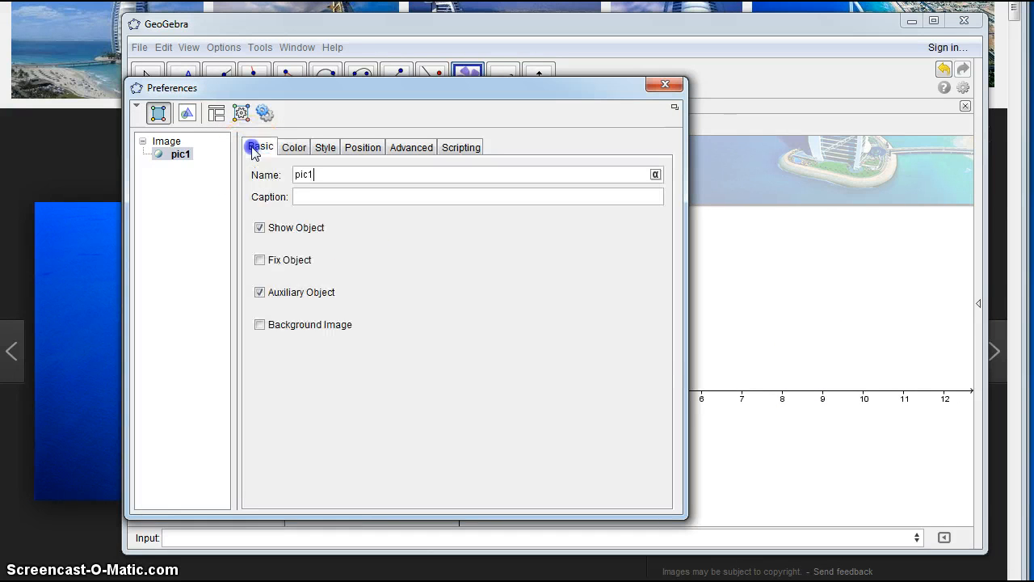
click(260, 324)
click(292, 149)
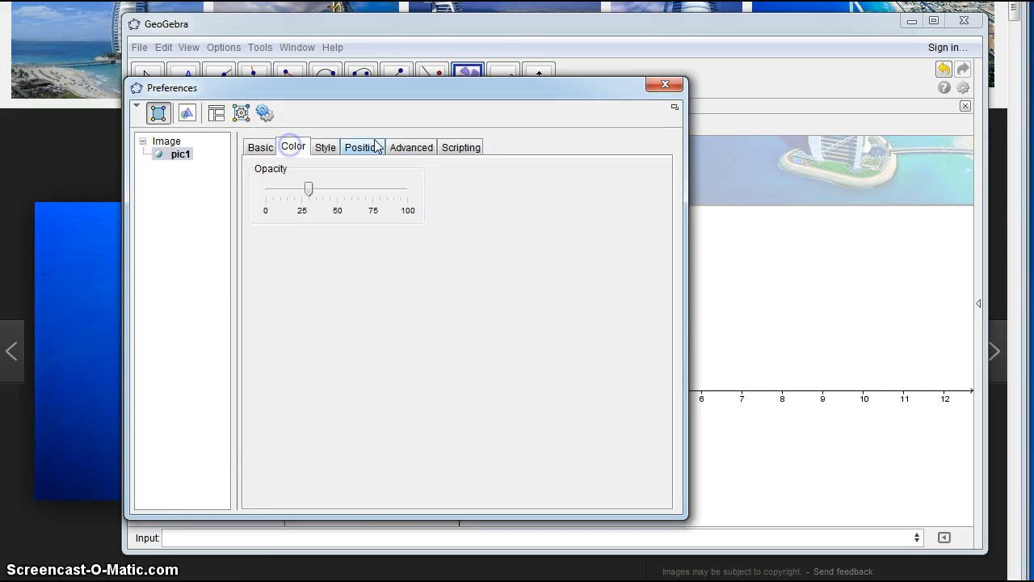
Set the image's position with Corner1 as corner[1], Corner2 as corner[2] and Corner4 as corner[4]
click(374, 147)
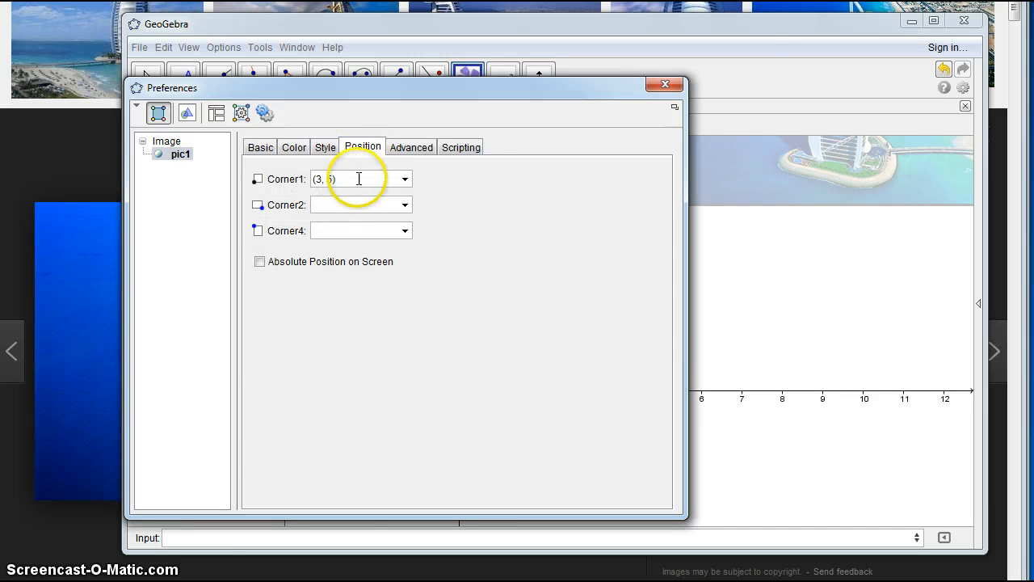
drag(358, 179, 311, 179)
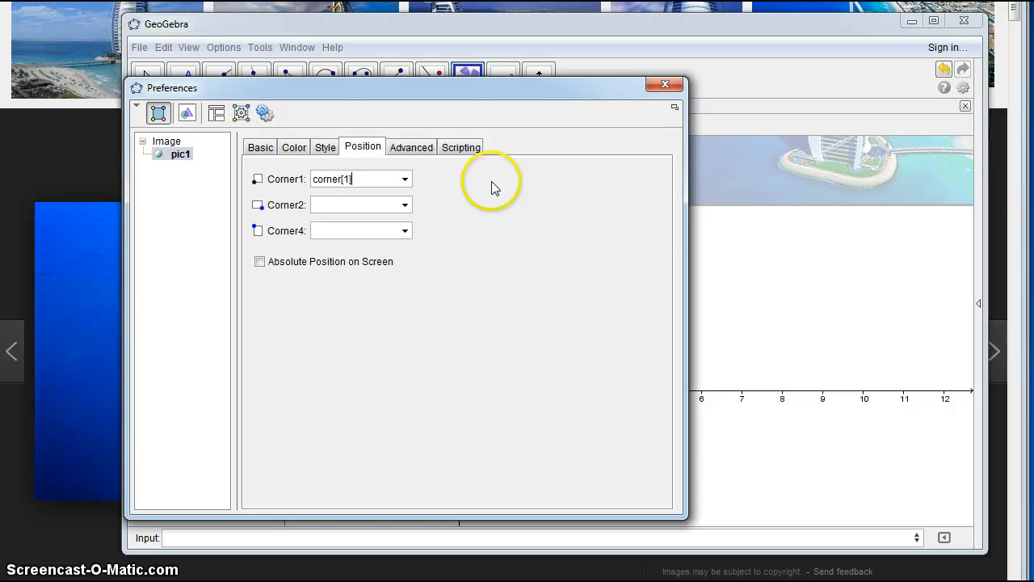
click(325, 205)
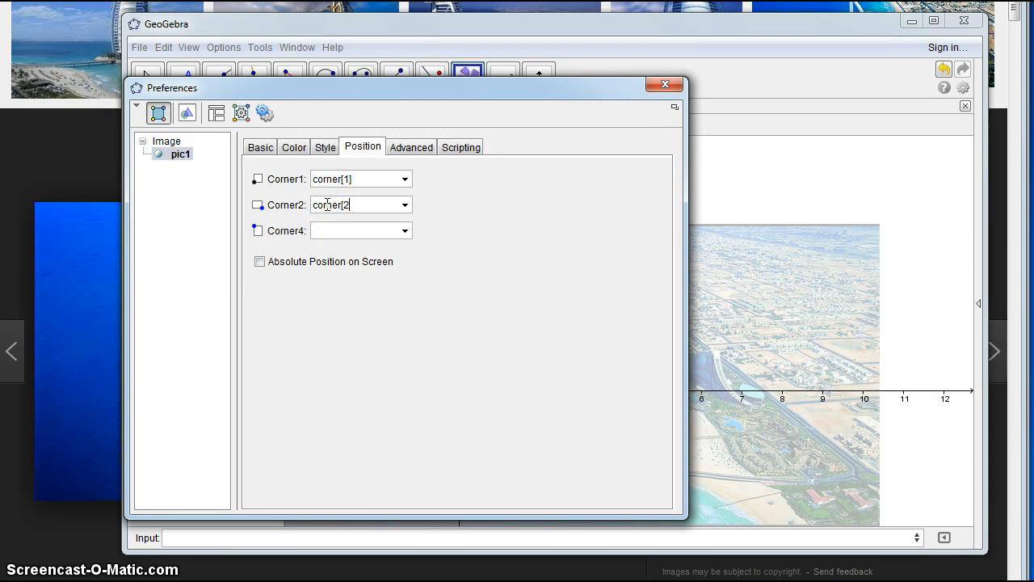
click(315, 229)
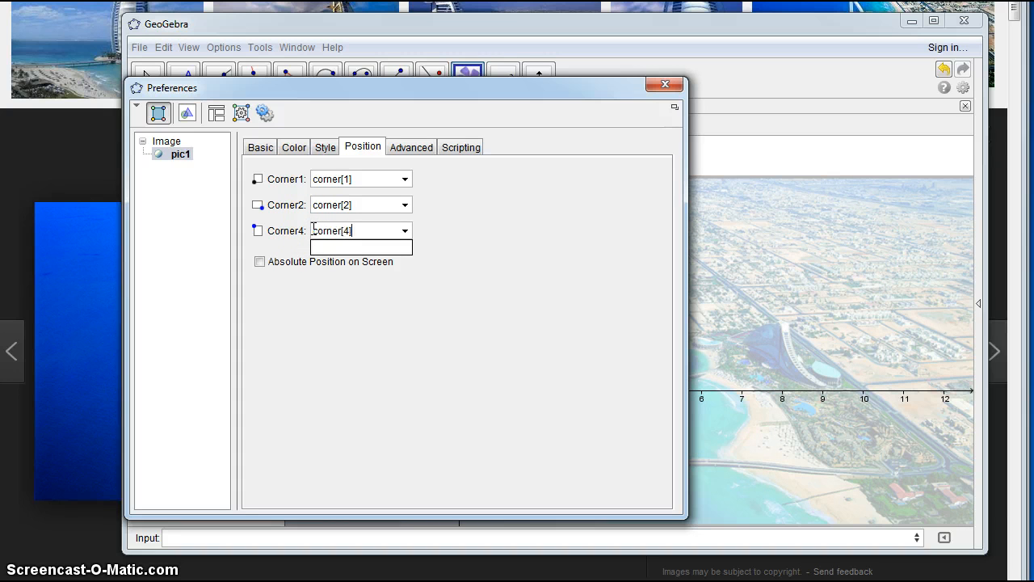
key(Return)
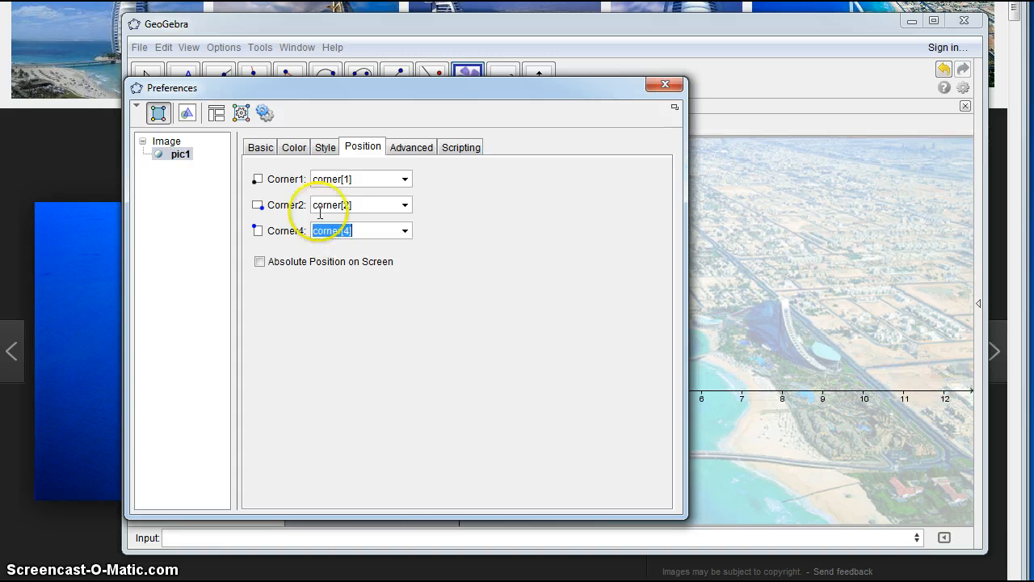
Hide the axes of the graphics view and close the preferences
click(186, 114)
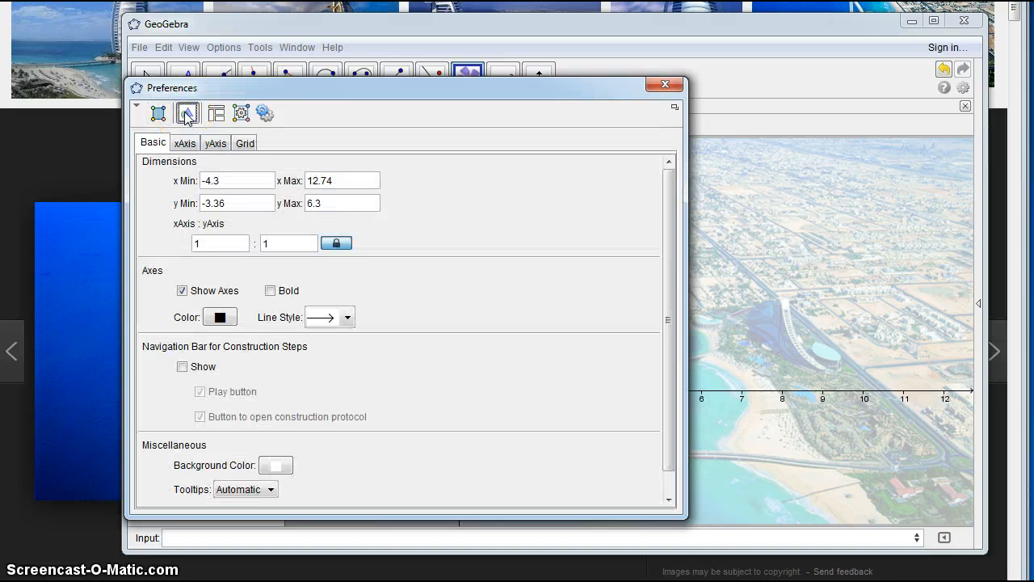
click(182, 290)
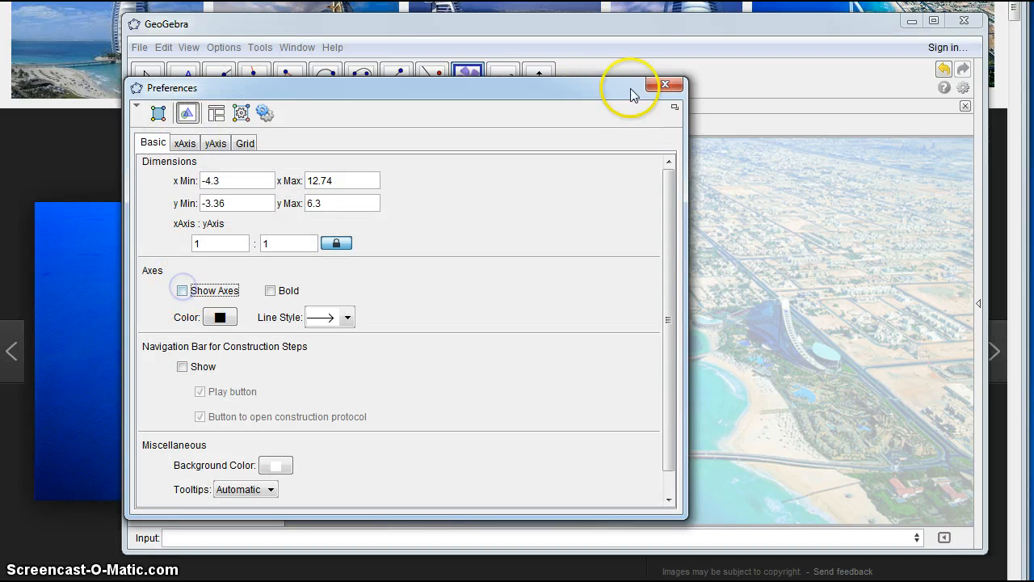
click(665, 85)
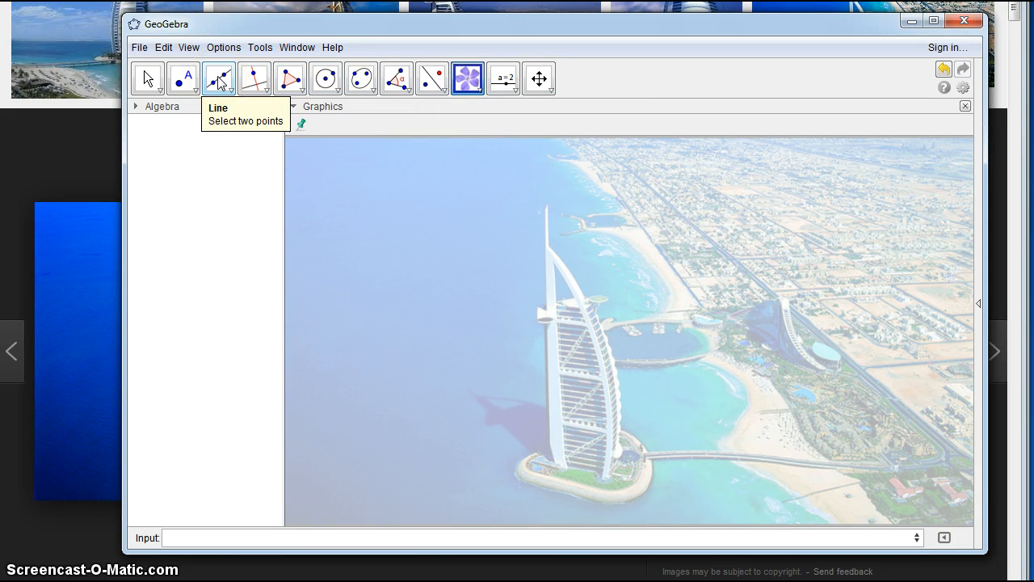
Add a two-line text reading "Alternate Interior Angle Theorem" and "Burj Al Arab" over the sea in the image's upper part
click(469, 79)
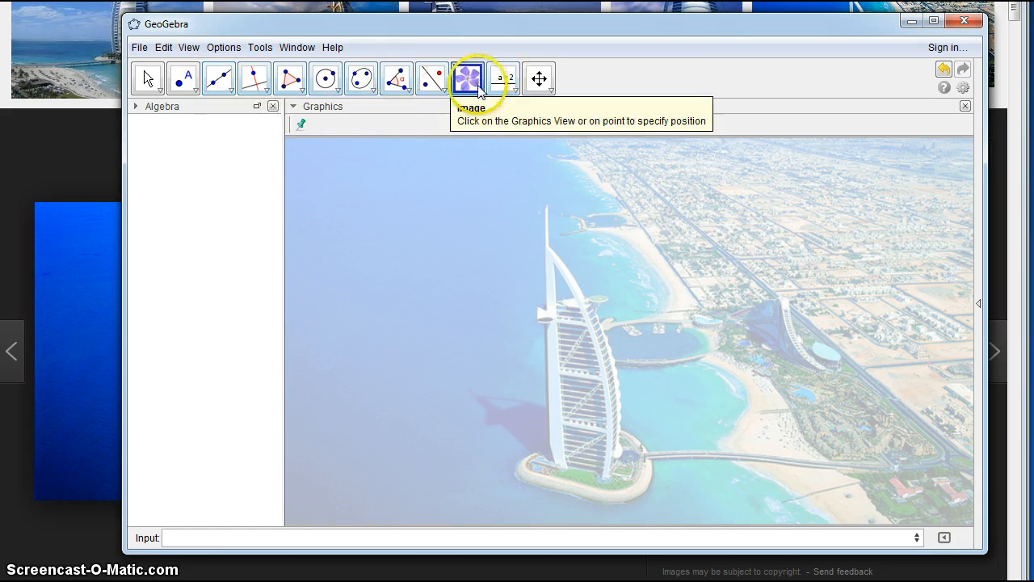
click(469, 115)
click(374, 186)
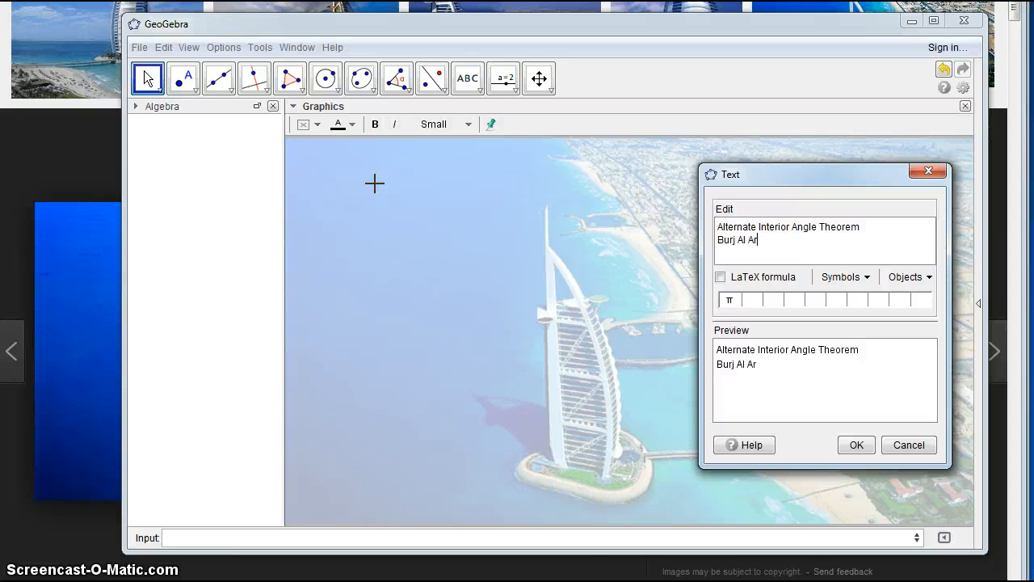
click(855, 445)
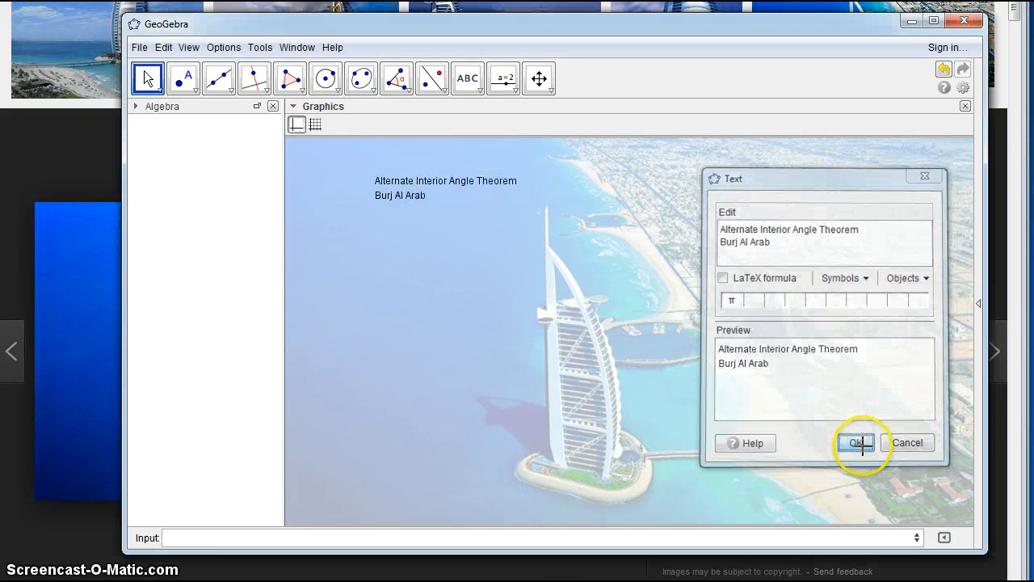
click(221, 78)
click(561, 374)
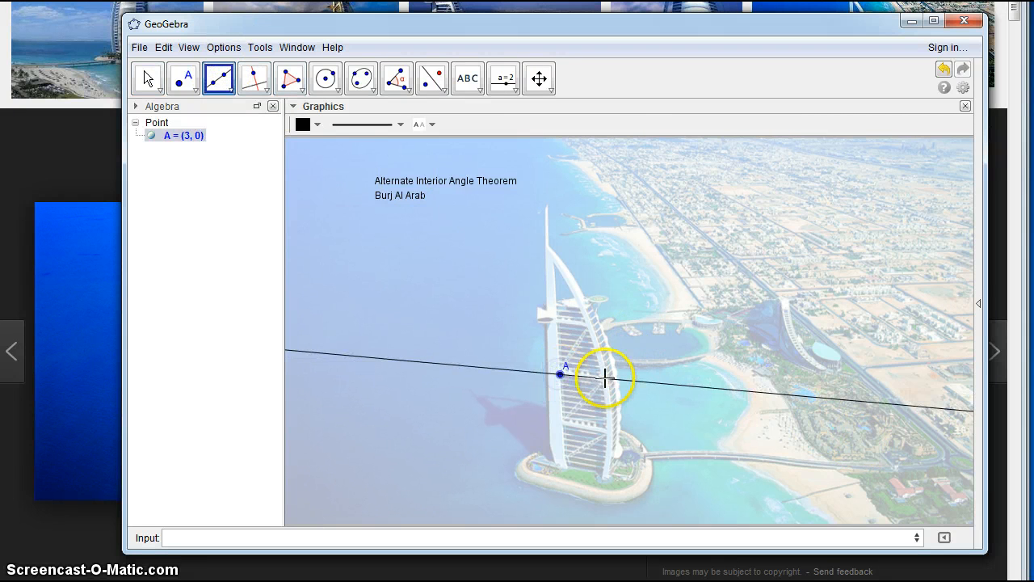
click(605, 377)
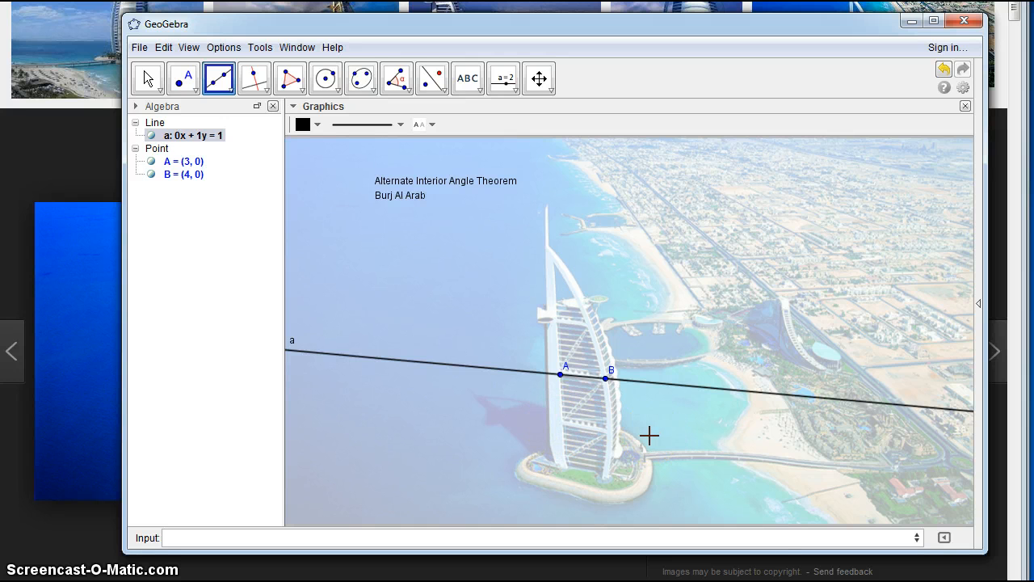
click(182, 87)
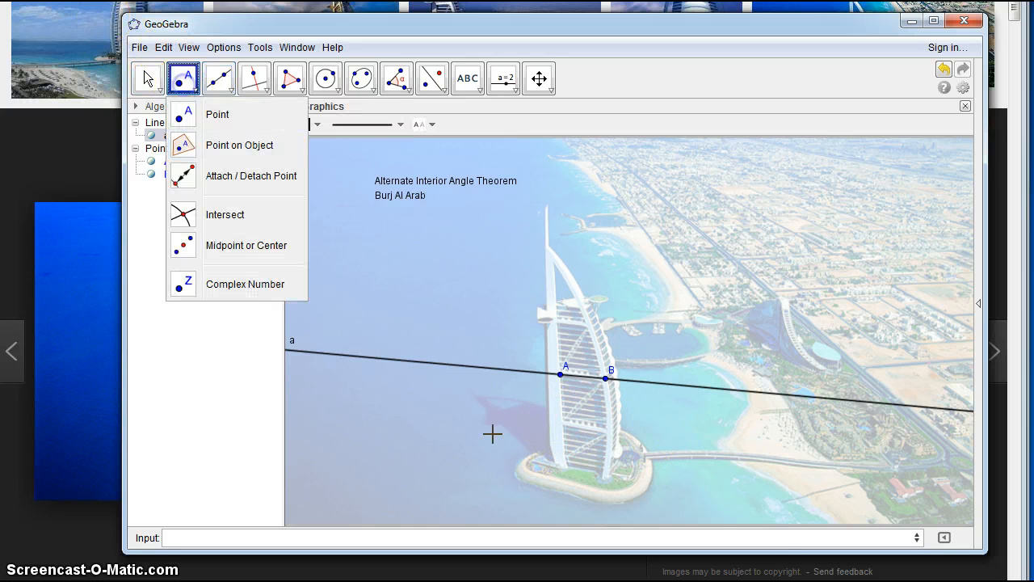
click(562, 424)
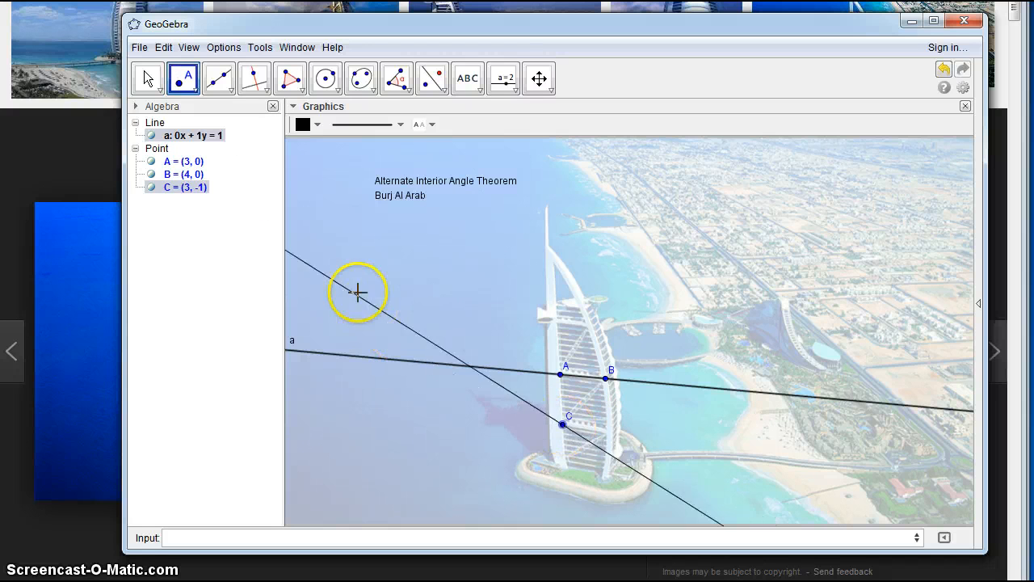
click(228, 82)
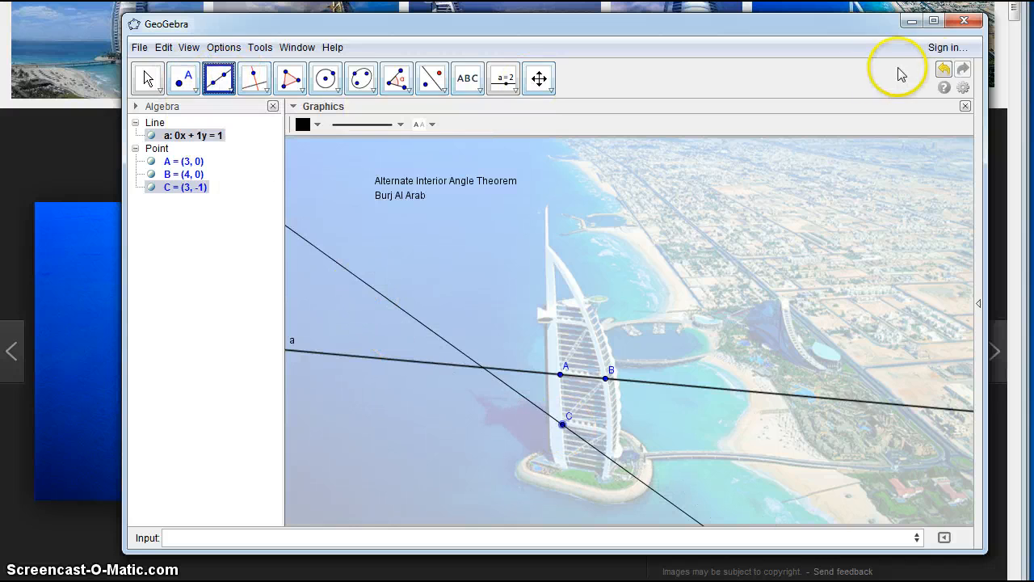
click(942, 69)
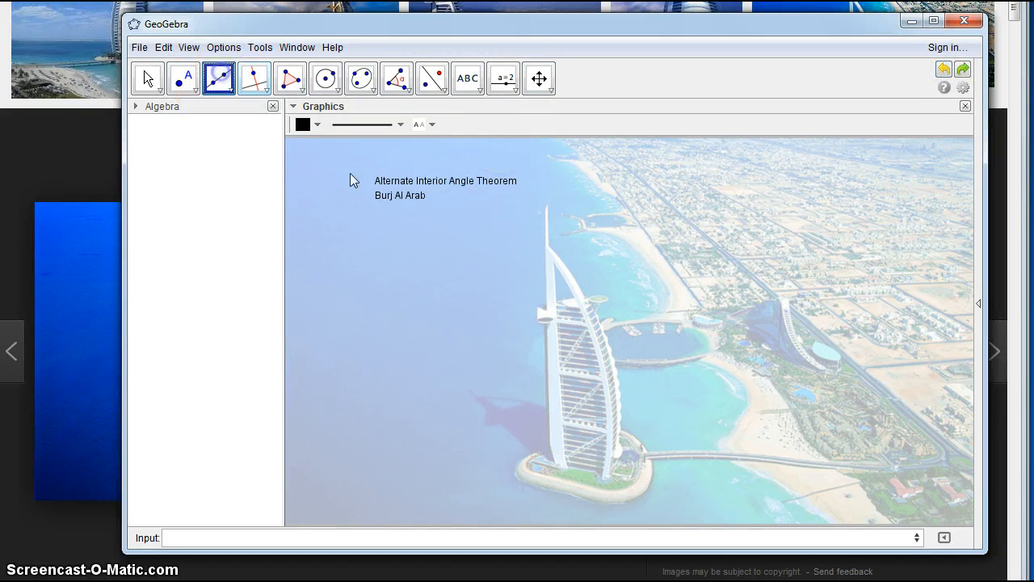
Draw a line through points at about (2, 0) and (4, 0) across the tower, and place a point at about (3, -1) below it
click(557, 374)
click(607, 379)
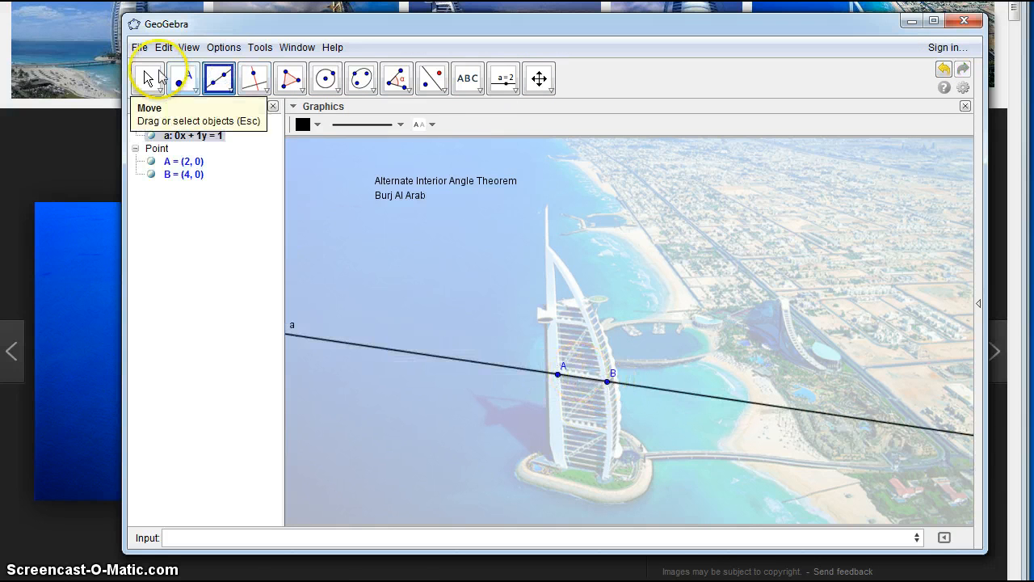
click(183, 78)
click(564, 423)
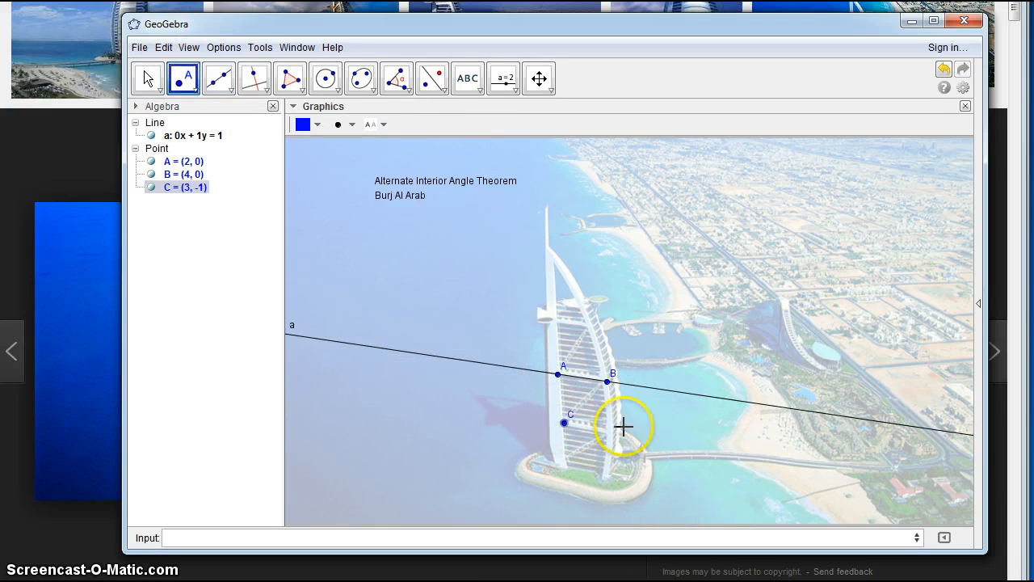
Construct a line through point C parallel to the line through A and B
click(253, 84)
click(253, 144)
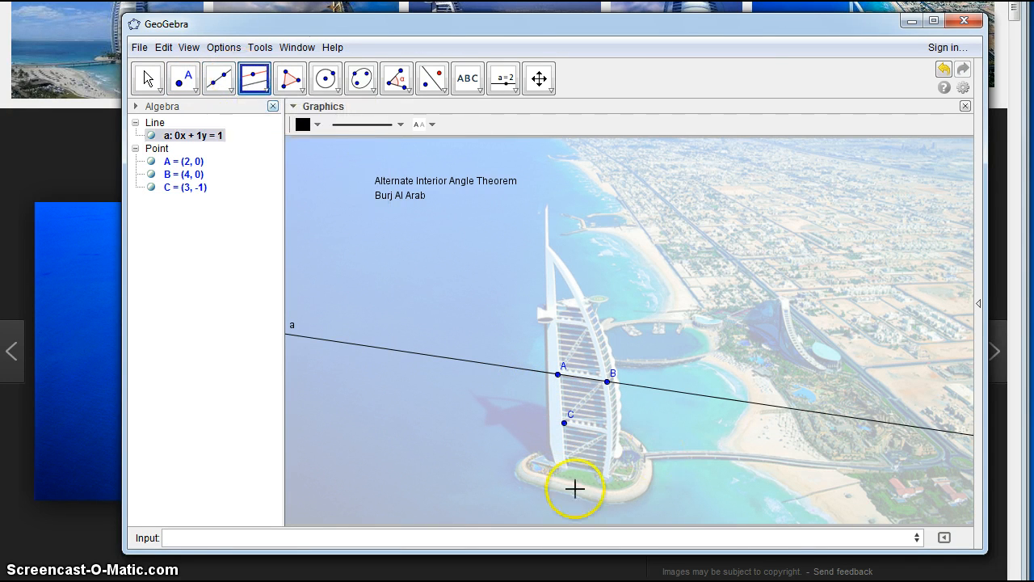
click(565, 422)
click(591, 379)
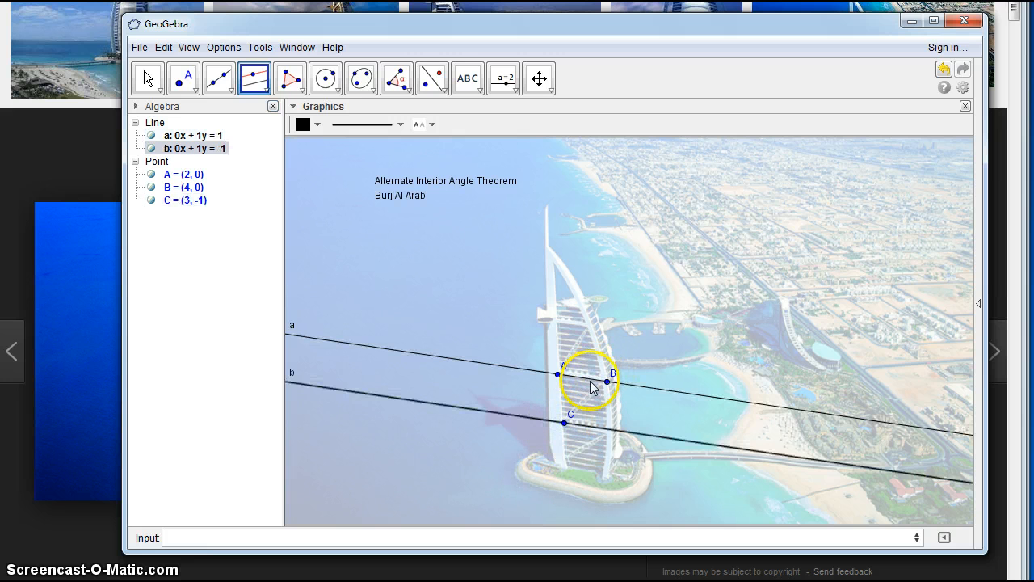
Draw a line through points B and C crossing both parallel lines
click(220, 79)
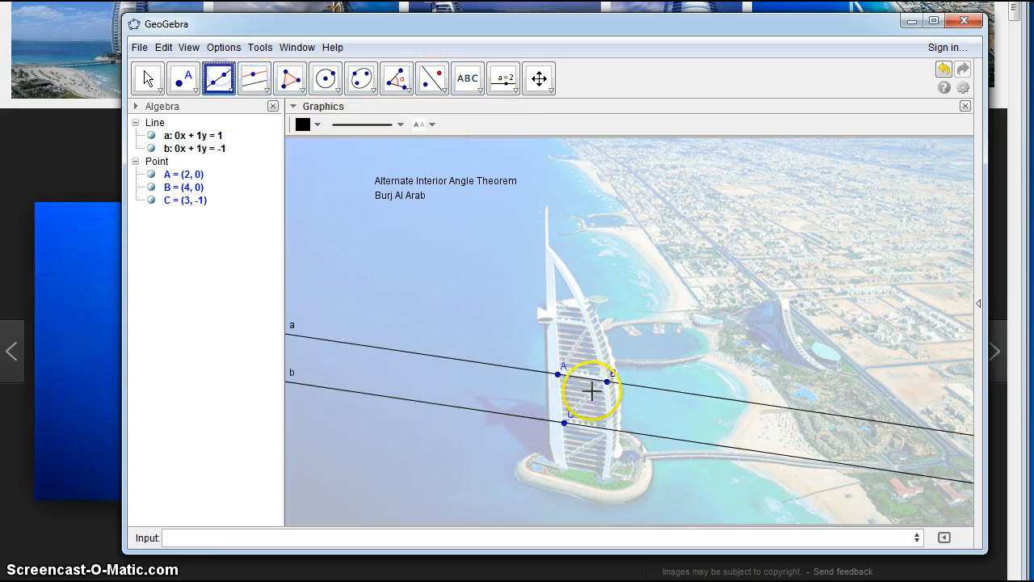
click(607, 380)
click(565, 423)
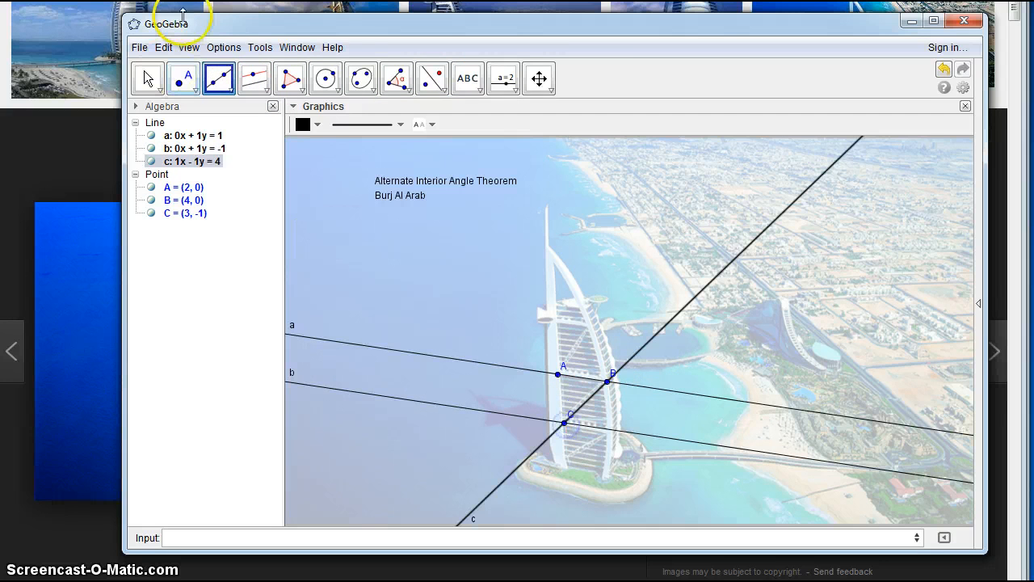
Add the text label "Transversal" beside the slanted line, above and beyond point B
click(467, 77)
click(671, 325)
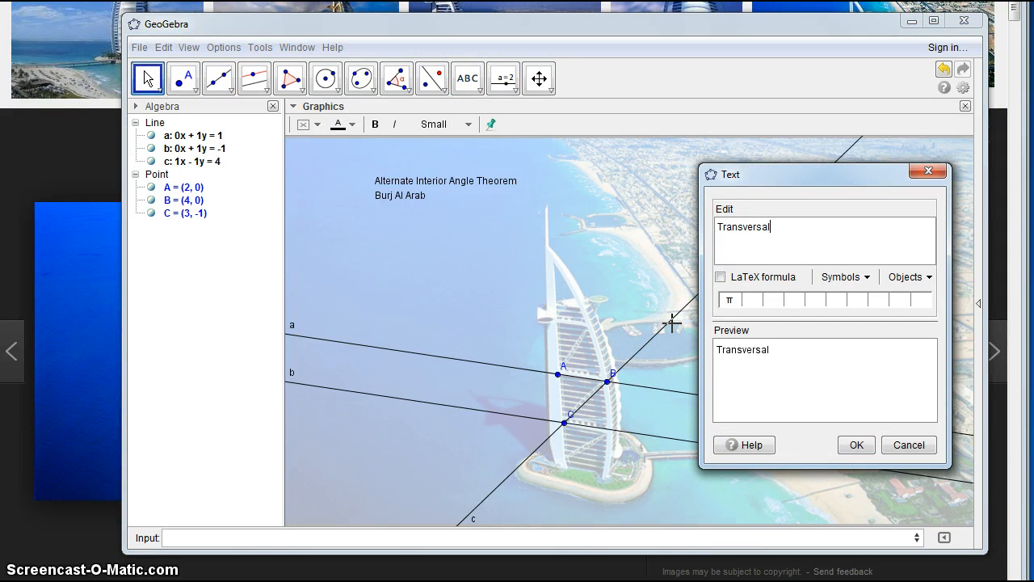
text(Transversal)
click(855, 444)
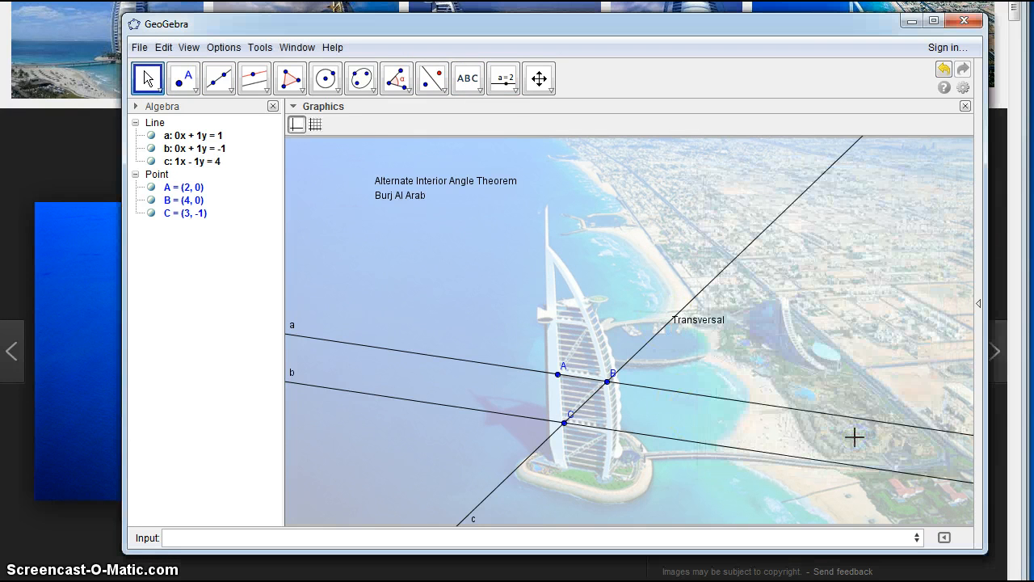
Draw matching double arrow marks with the Pen on both parallel lines, beyond point B, to show they are parallel
click(467, 78)
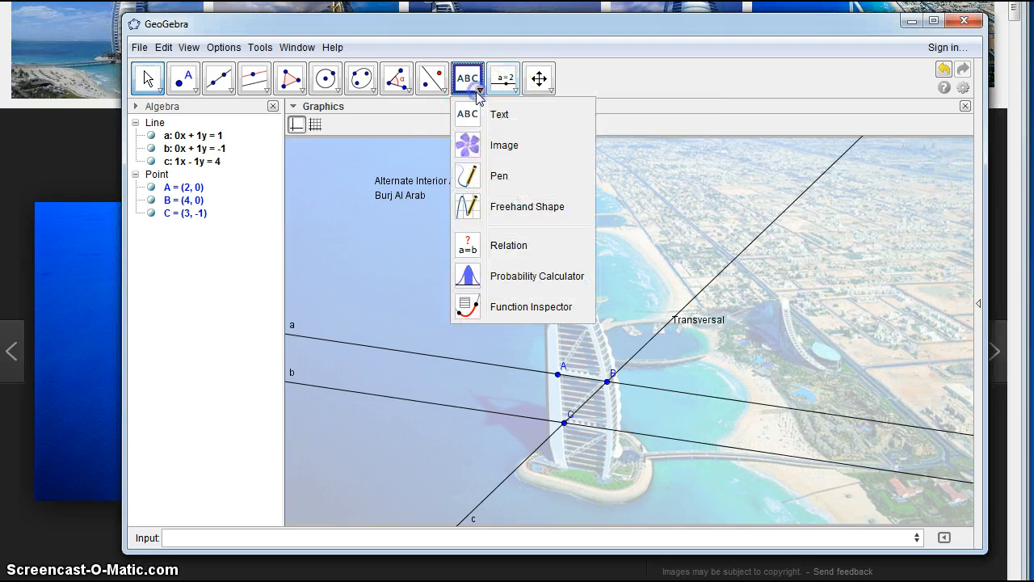
click(475, 168)
mouse_move(673, 384)
mouse_down()
mouse_move(701, 403)
mouse_move(683, 443)
mouse_up()
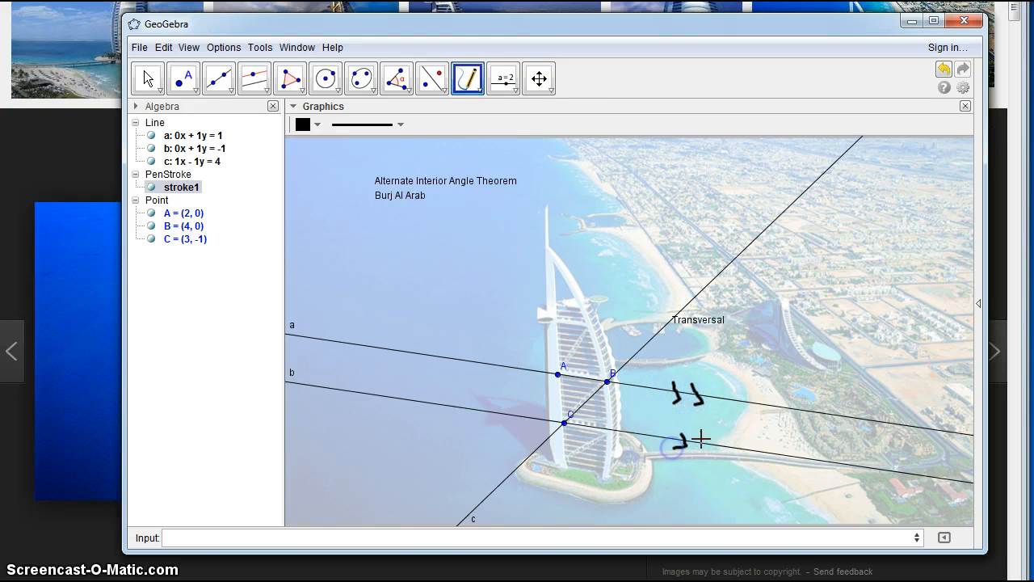
Mark the two alternate interior angles at points B and C with short Pen strokes
click(467, 78)
click(471, 177)
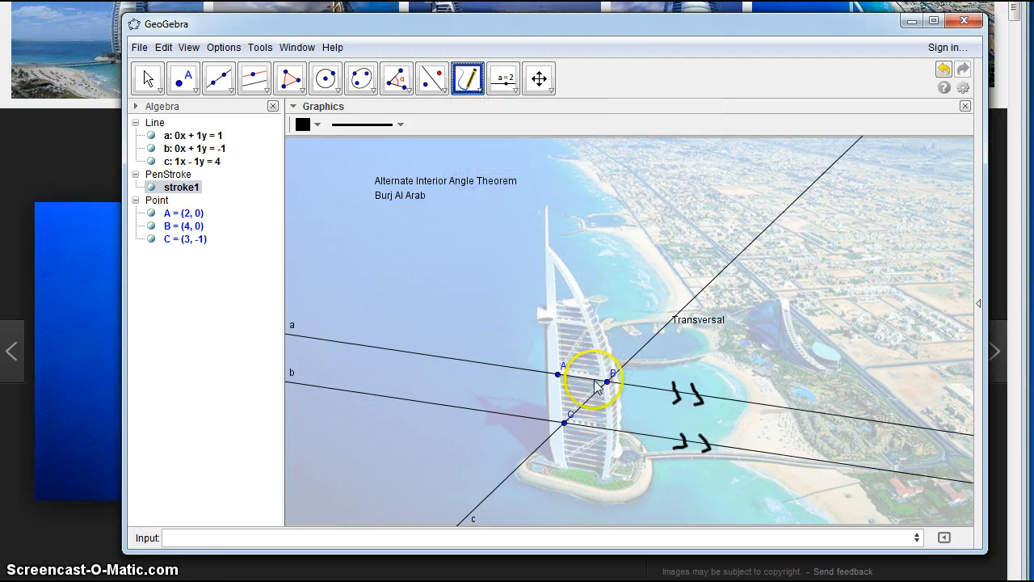
drag(581, 412, 587, 420)
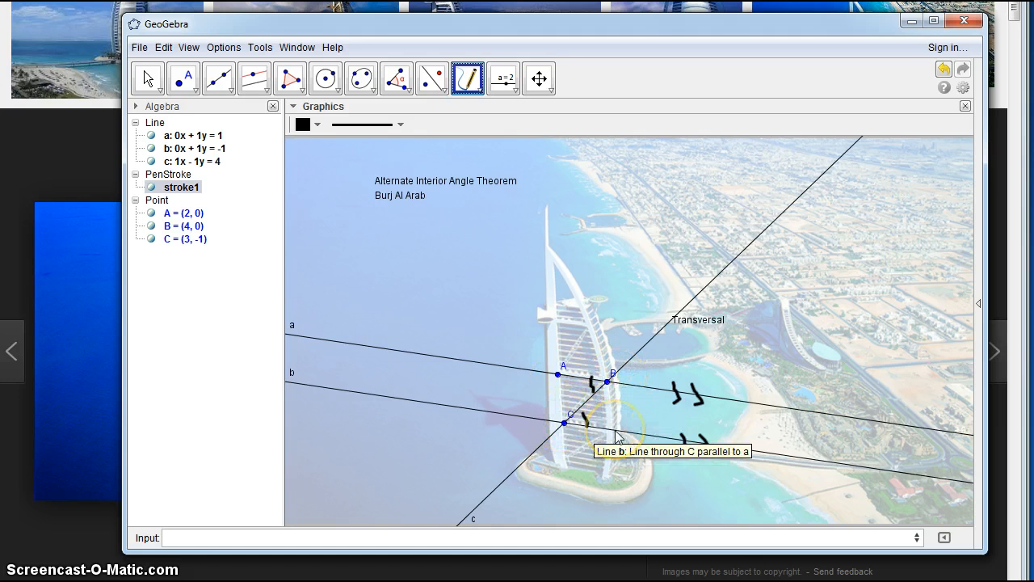
Place a point at about (4, -1) on the lower parallel line and measure the angle formed by A, B and C
click(184, 74)
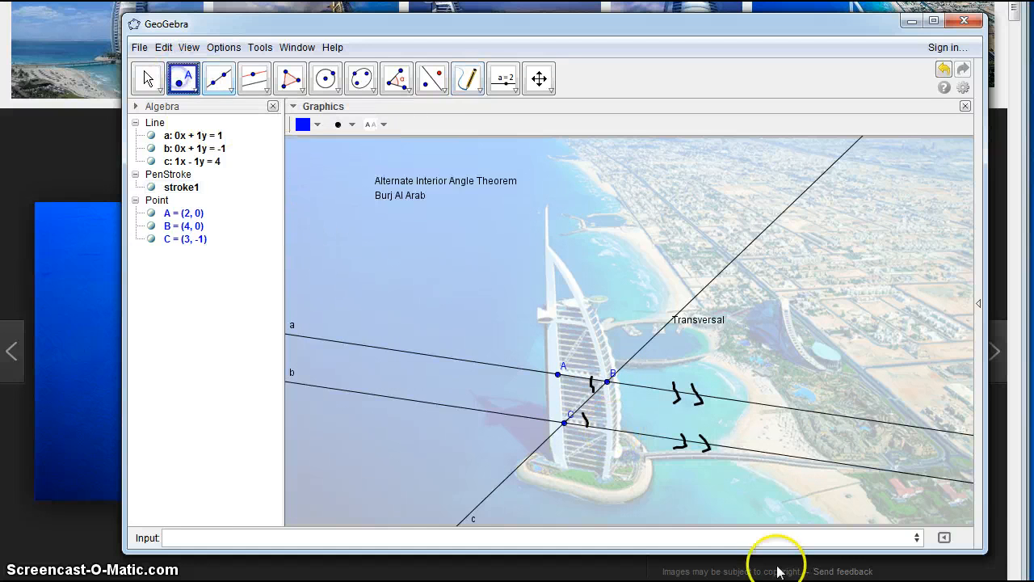
click(640, 434)
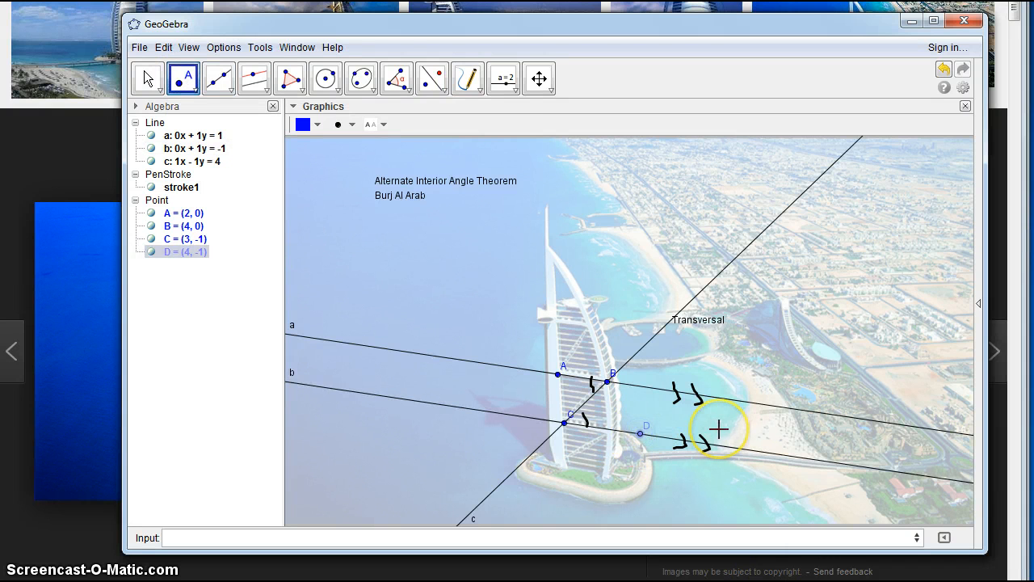
click(401, 83)
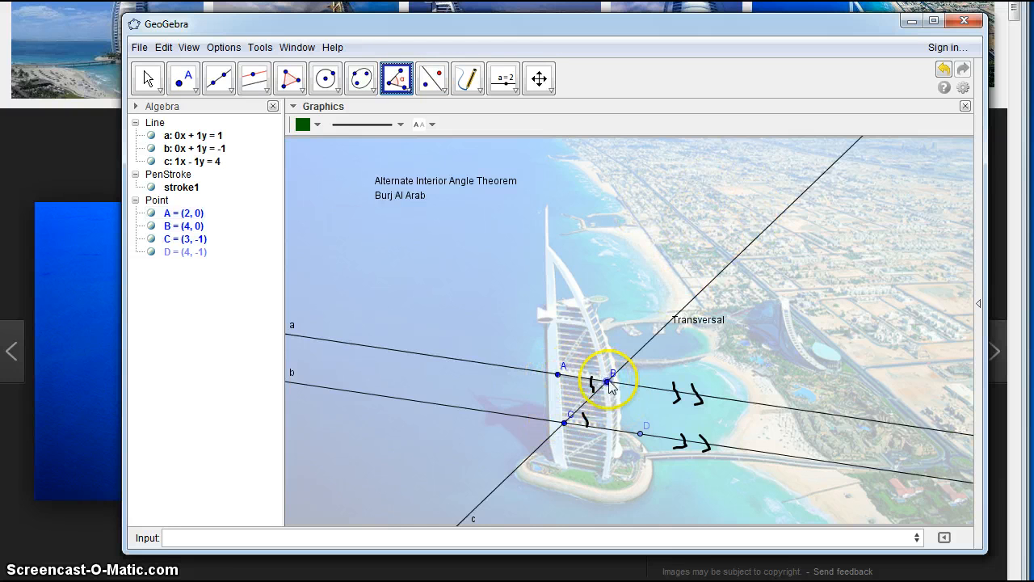
click(570, 373)
click(607, 379)
click(564, 422)
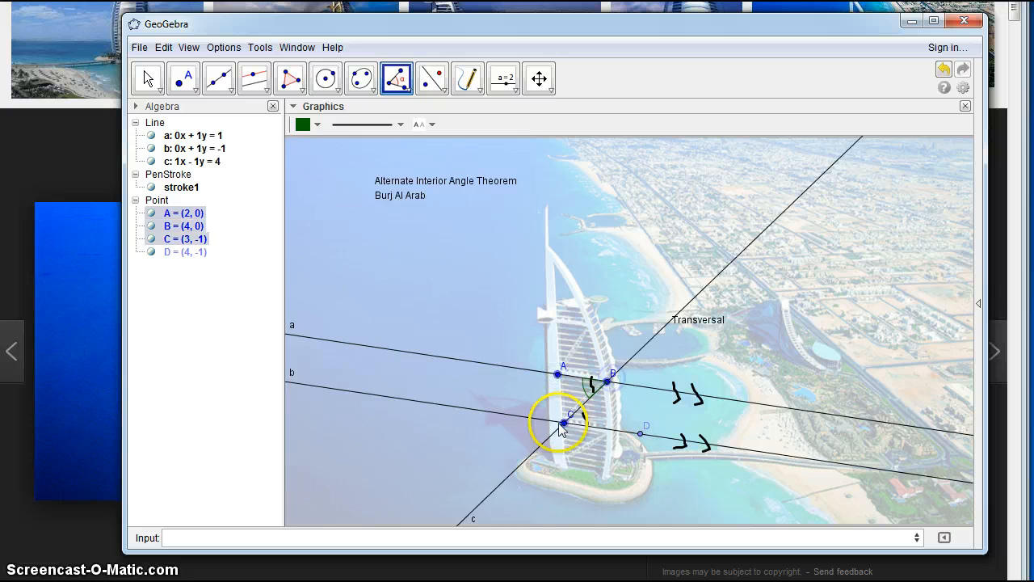
Measure the alternate interior angle at C, formed by points D, C and B
click(582, 424)
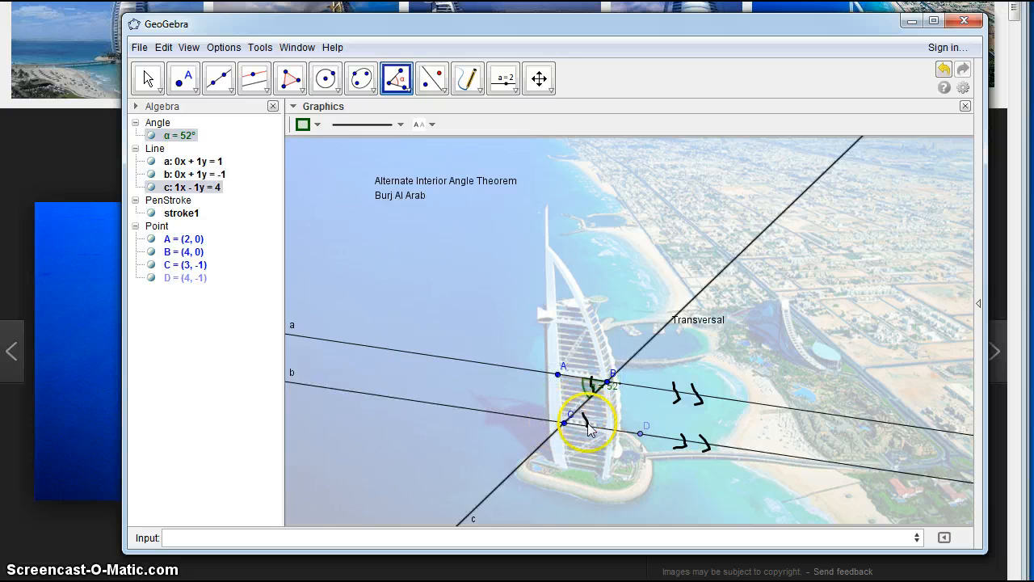
click(639, 434)
click(564, 422)
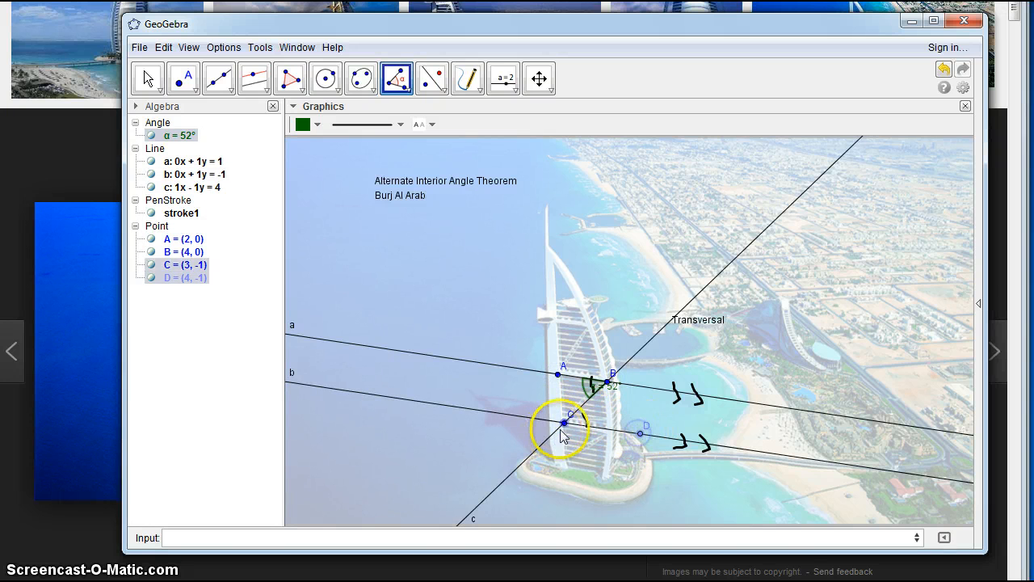
click(612, 380)
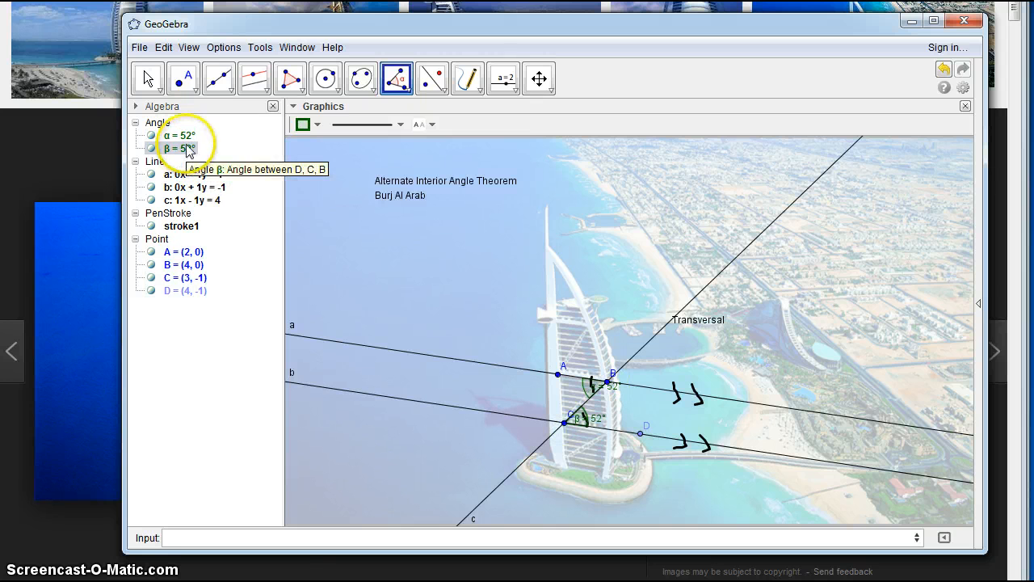
Try rounding the displayed values to 3 and 2 decimal places, and return the rounding to 0 decimal places
click(224, 49)
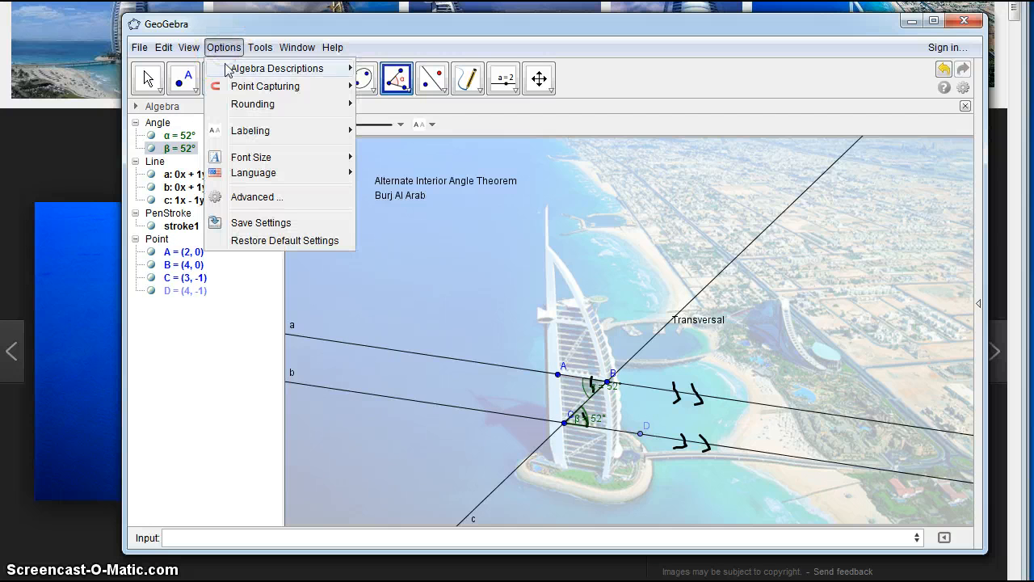
mouse_move(239, 103)
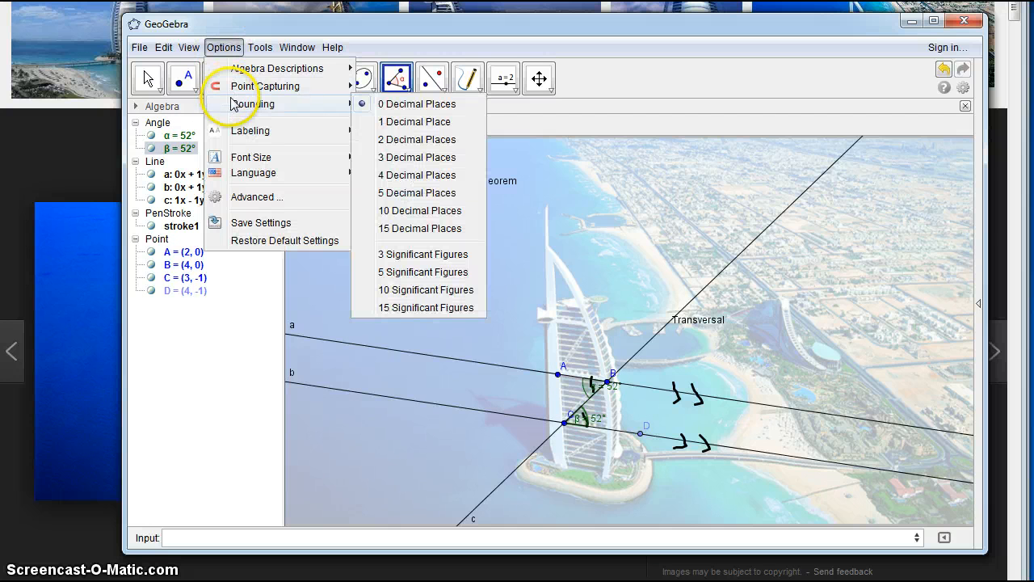
click(393, 162)
click(224, 47)
mouse_move(292, 120)
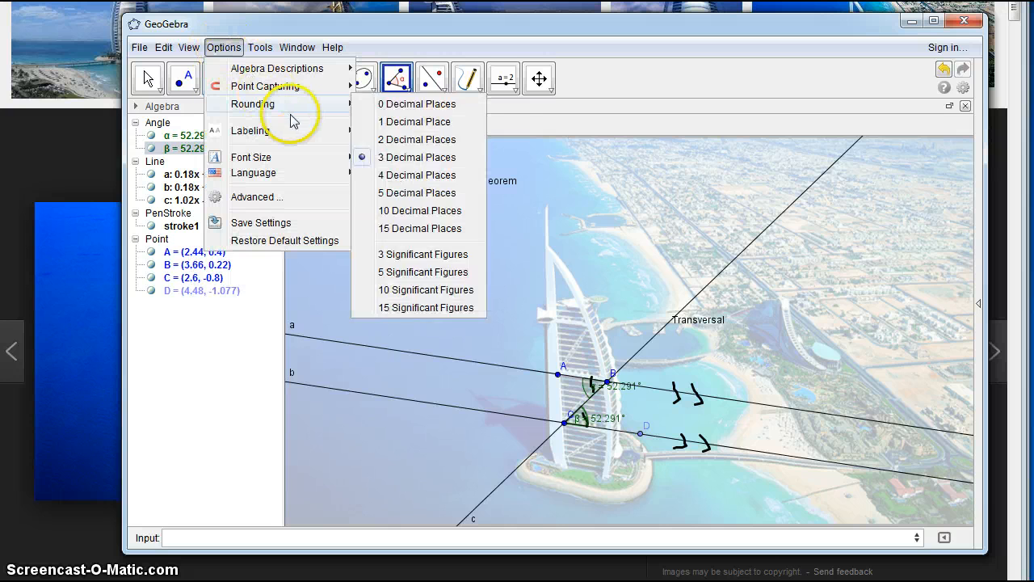
mouse_move(349, 106)
click(388, 139)
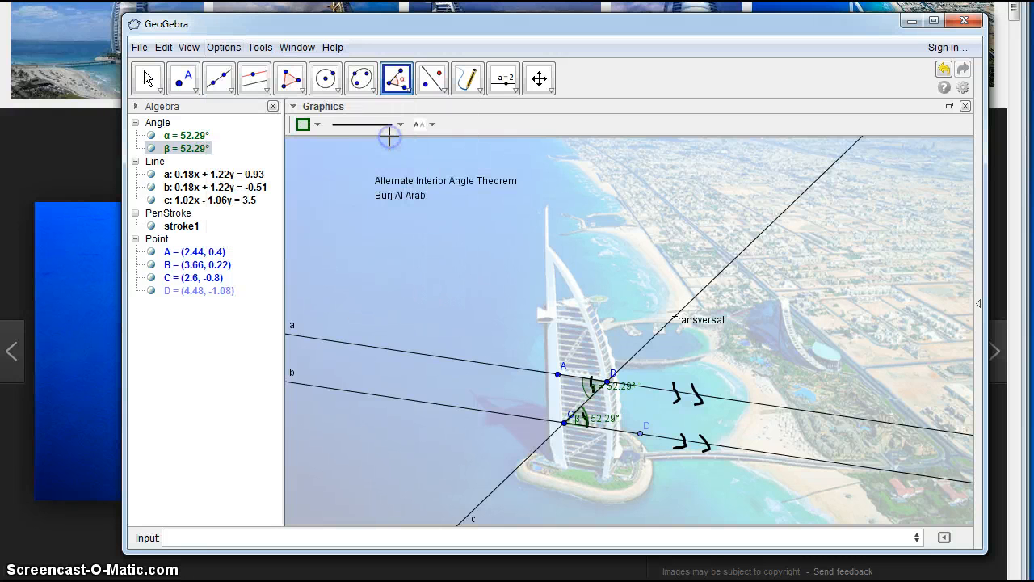
click(224, 47)
mouse_move(257, 107)
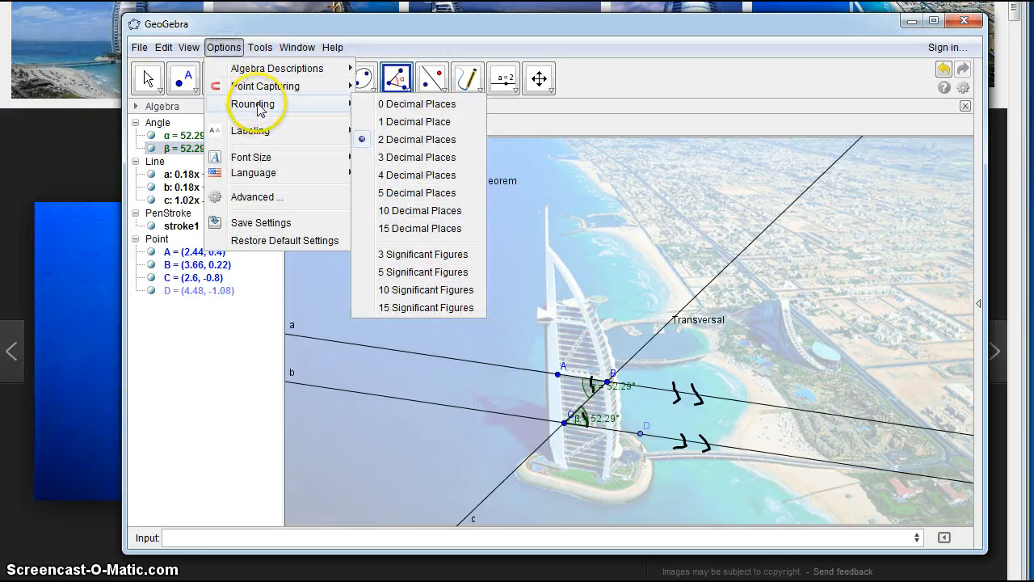
click(393, 105)
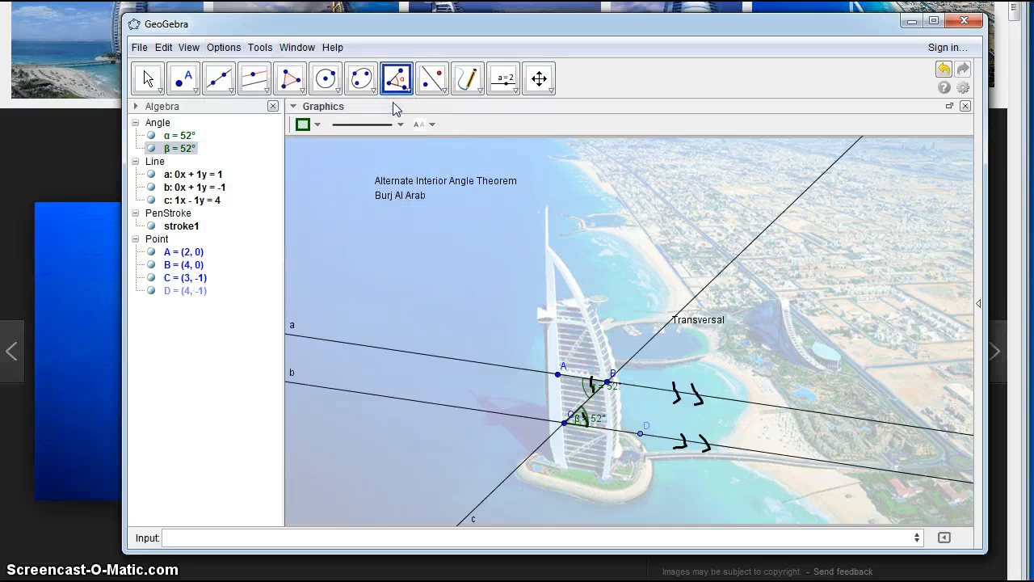
Move point A slightly away from point B to change the tilt of both parallel lines
click(148, 79)
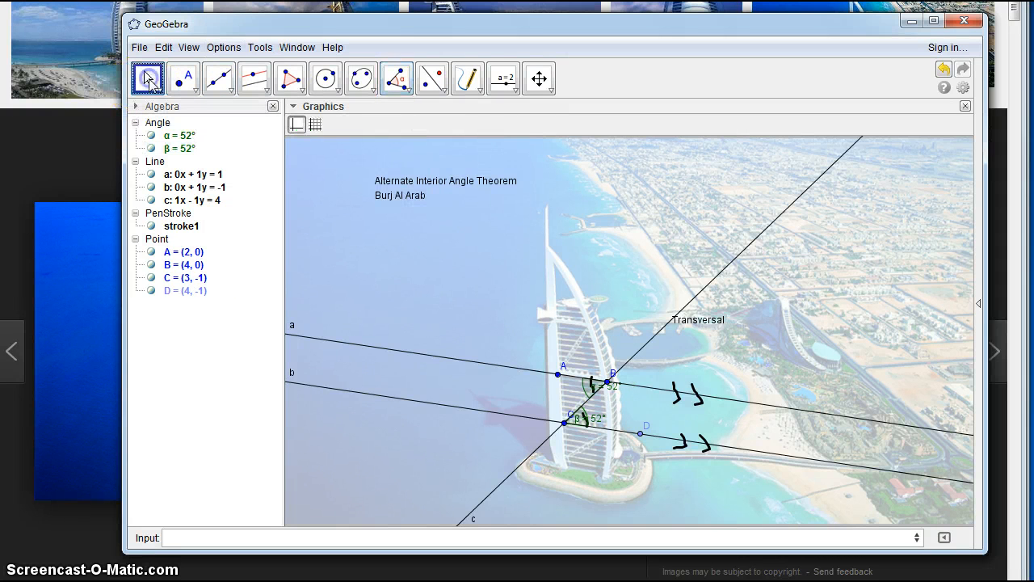
drag(557, 374, 551, 375)
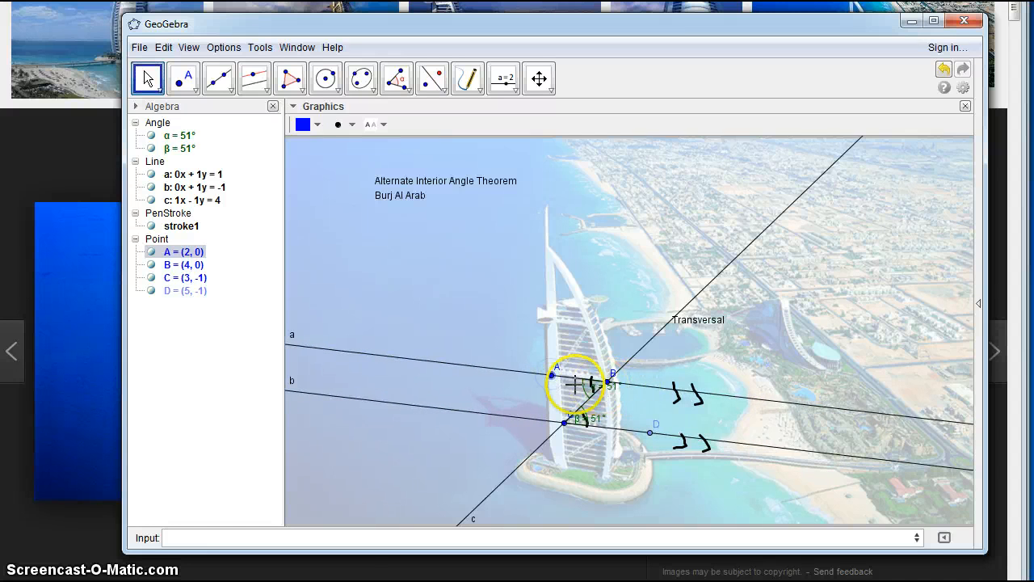
click(151, 239)
click(152, 229)
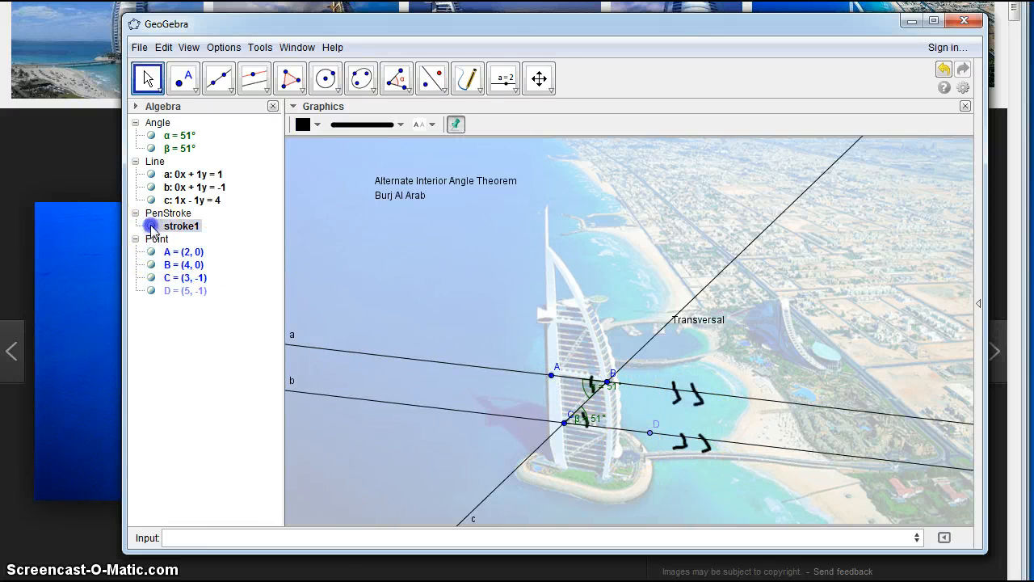
click(205, 253)
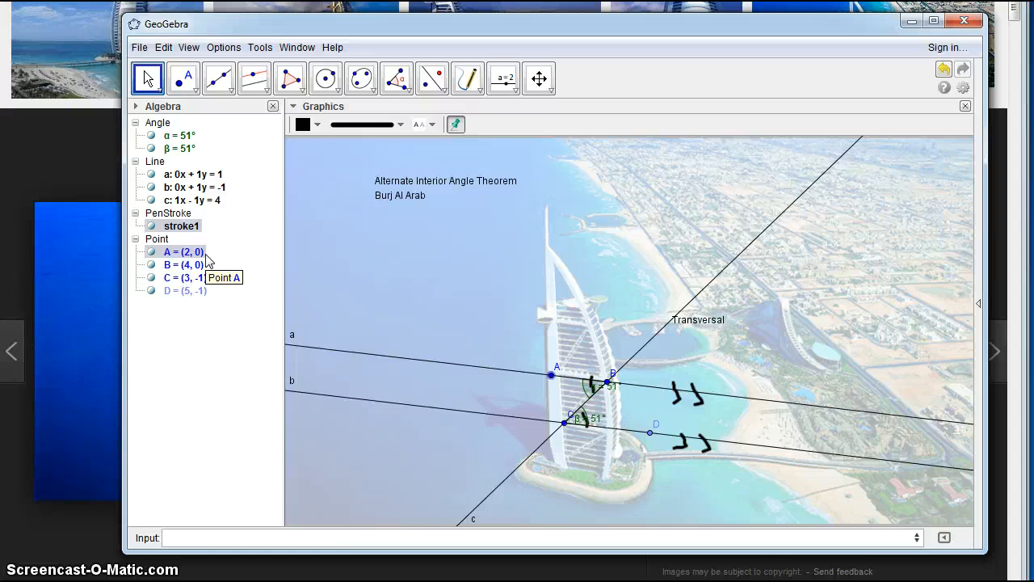
click(217, 384)
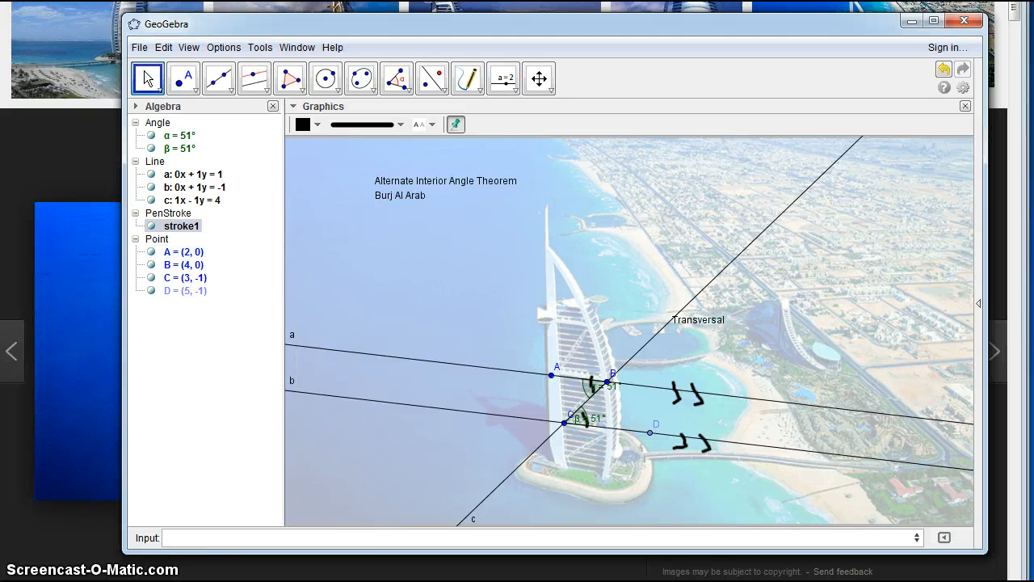
Switch to the presentation slide "Let's Show Alternate Interior angles are Congruent Together"
click(197, 580)
click(283, 541)
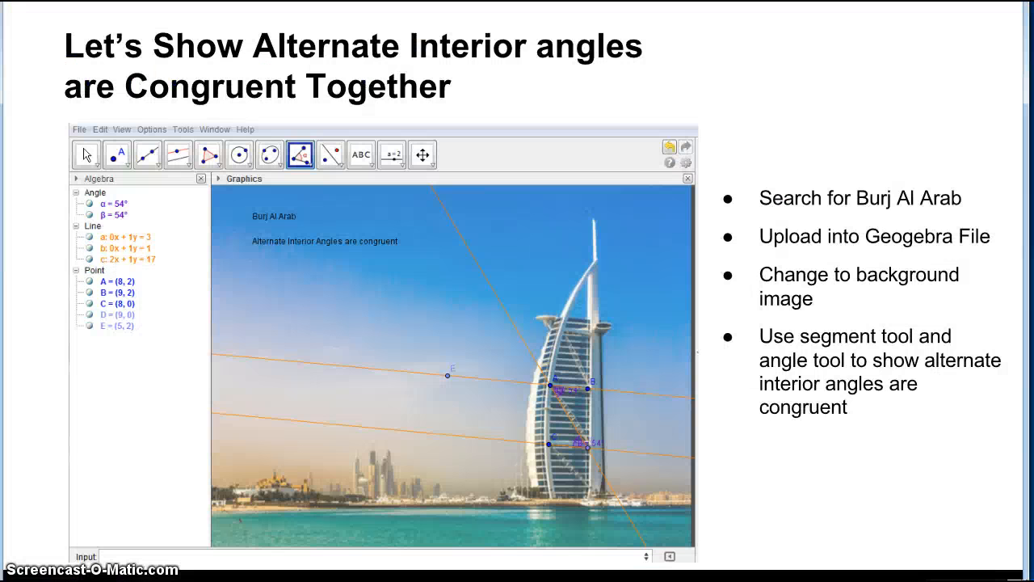